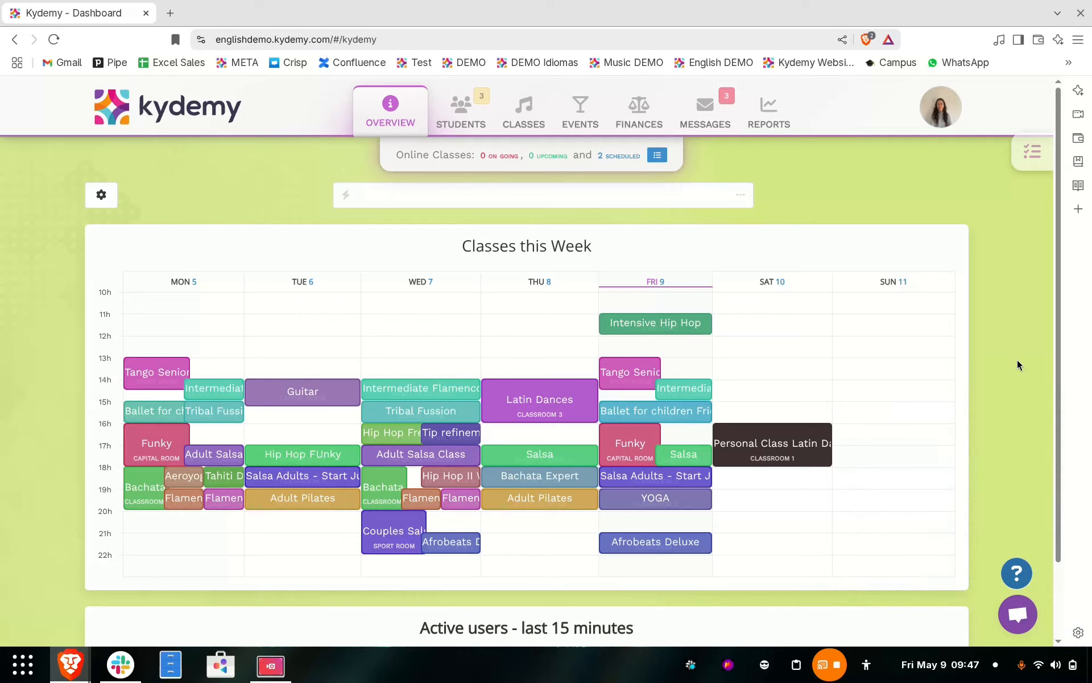
Step: Open the student evaluations section of the platform configuration
click(941, 111)
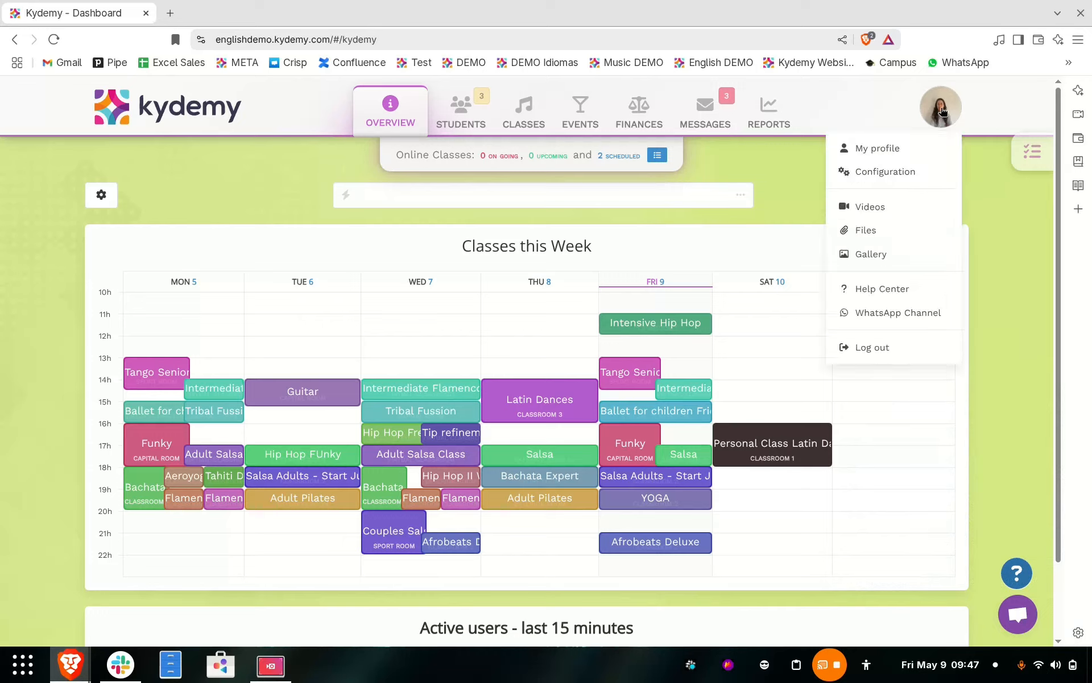
click(913, 171)
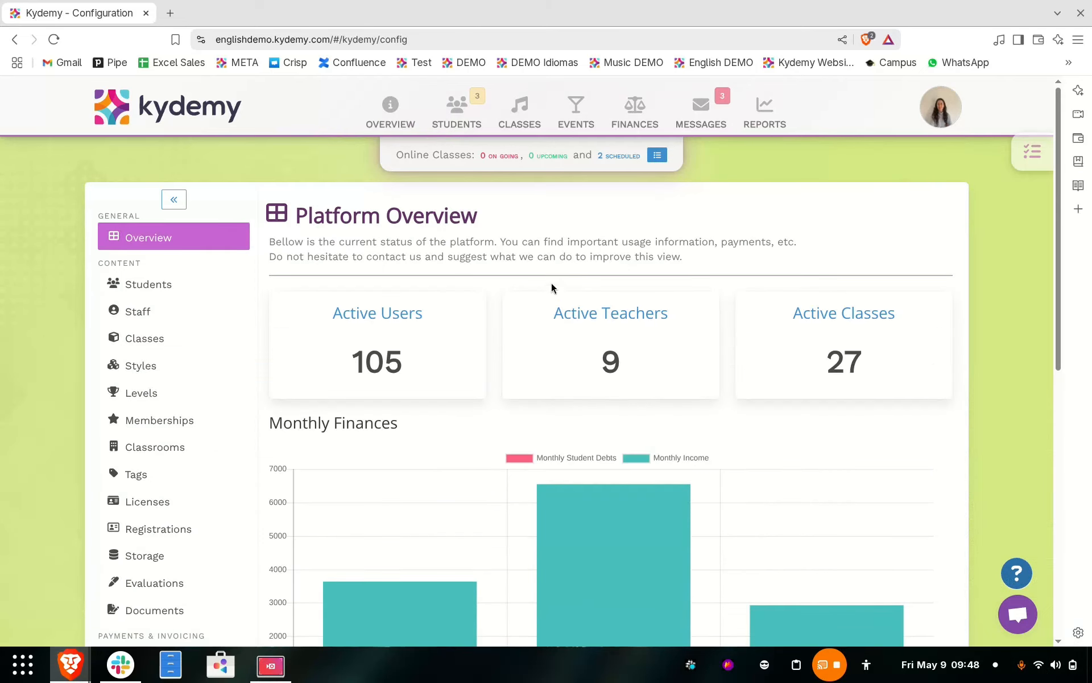
scroll(172, 422, down, 1)
scroll(172, 422, down, 1)
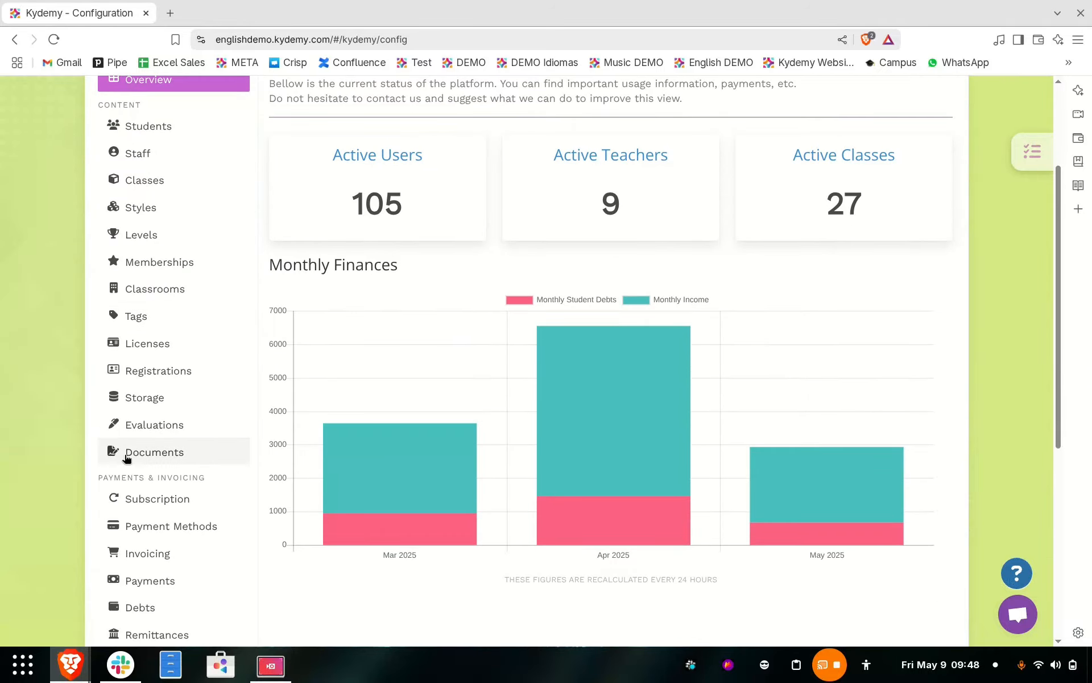
click(171, 425)
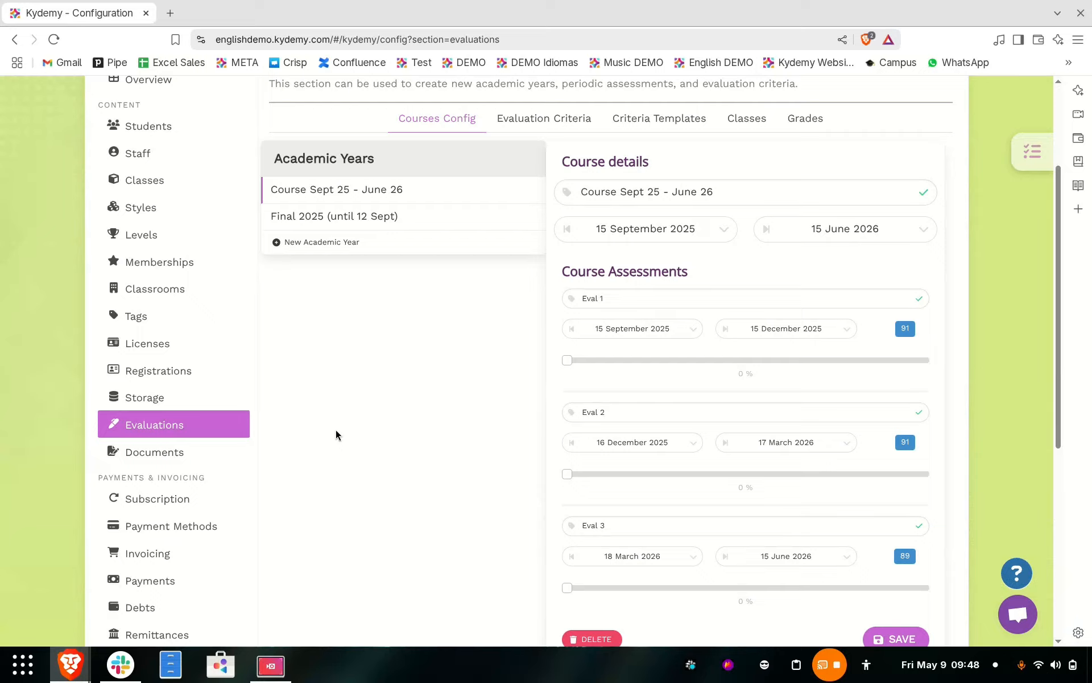
scroll(336, 435, up, 3)
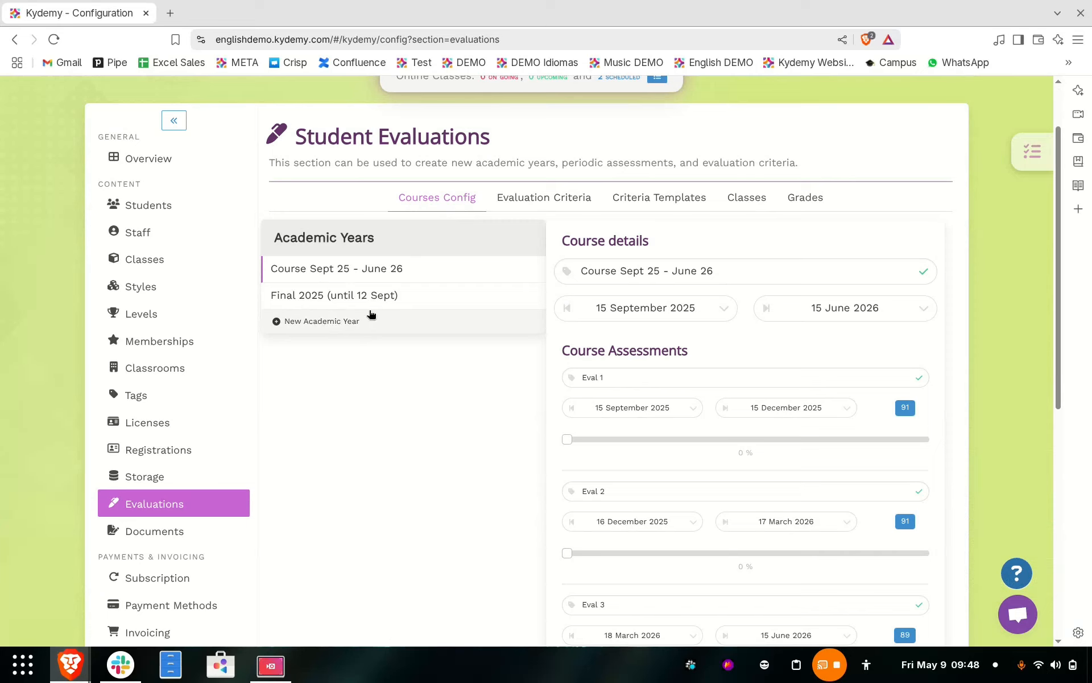
Step: Review the Final 2025 (until 12 Sept) academic year and the fields for creating a new academic year
click(347, 301)
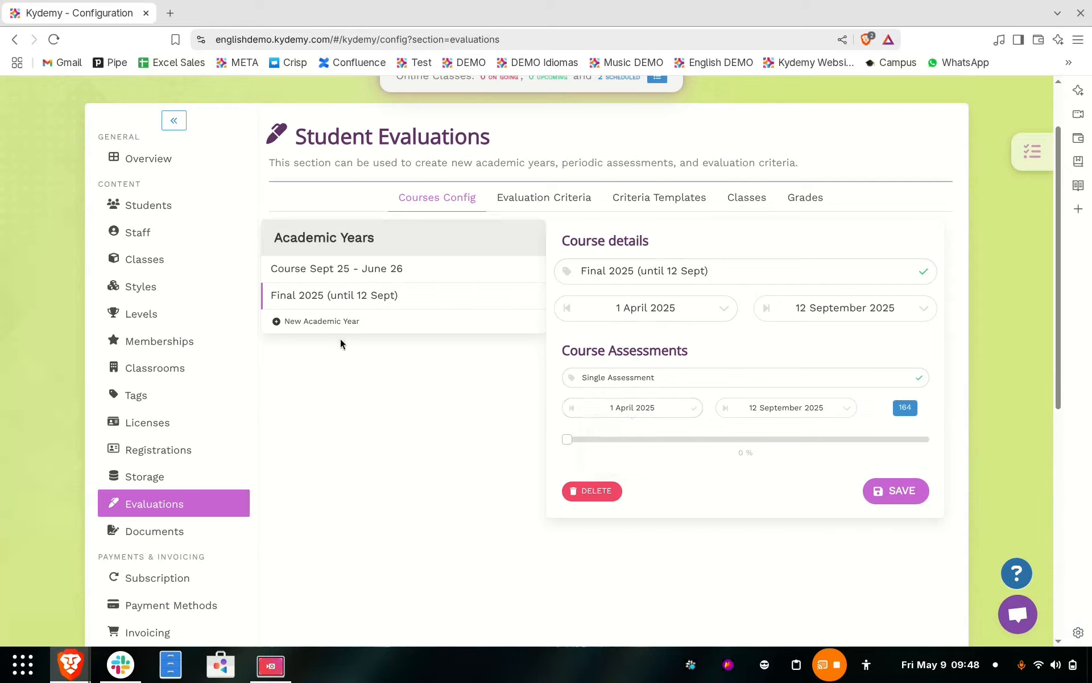
click(348, 322)
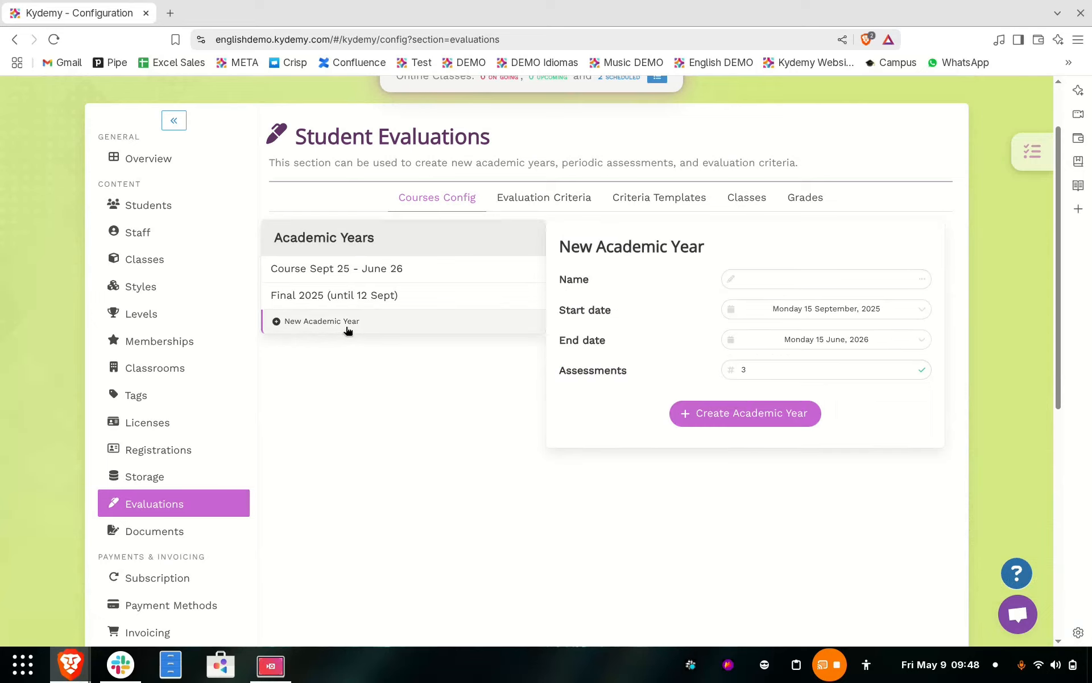
click(811, 280)
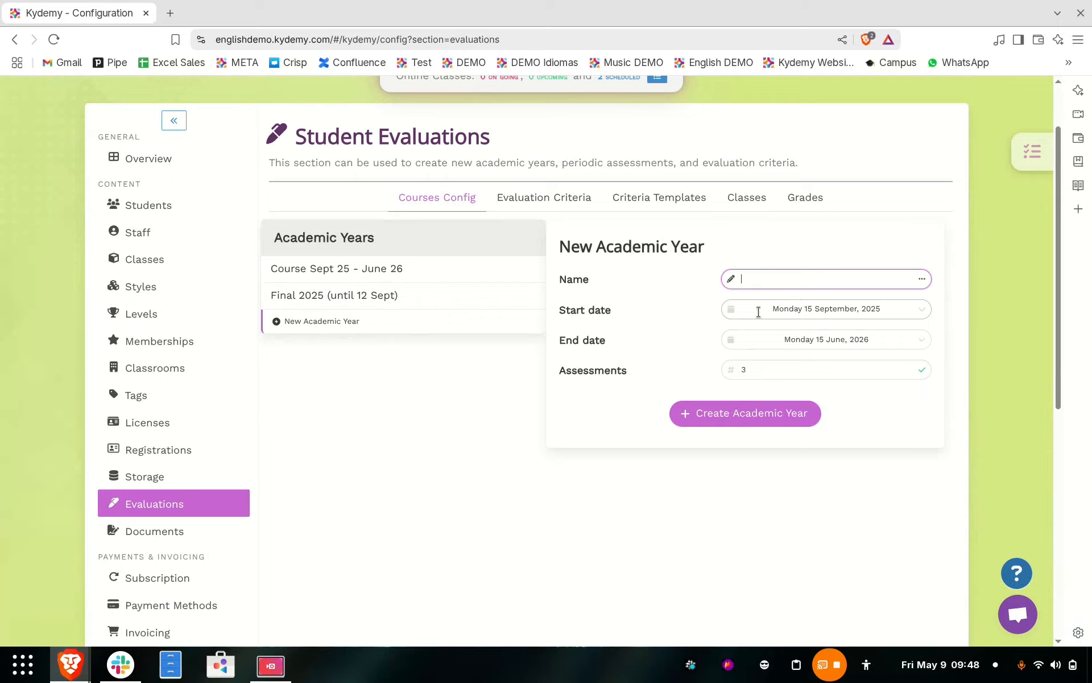
click(794, 370)
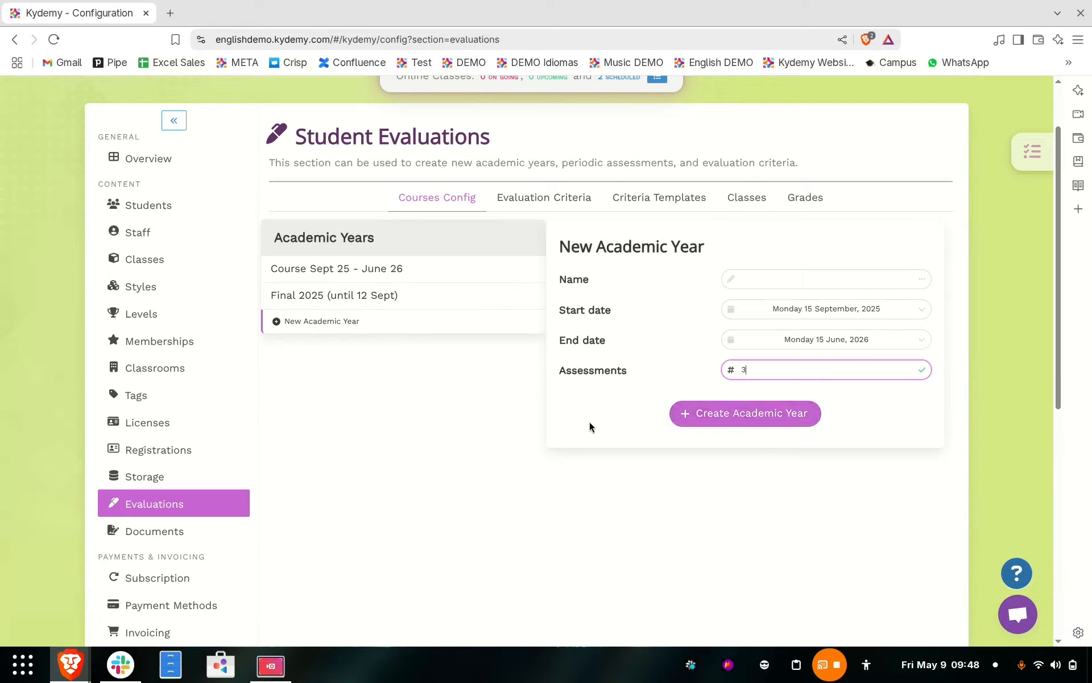
Step: Go through the assessments of the Course Sept 25 - June 26 academic year and save the course
click(415, 271)
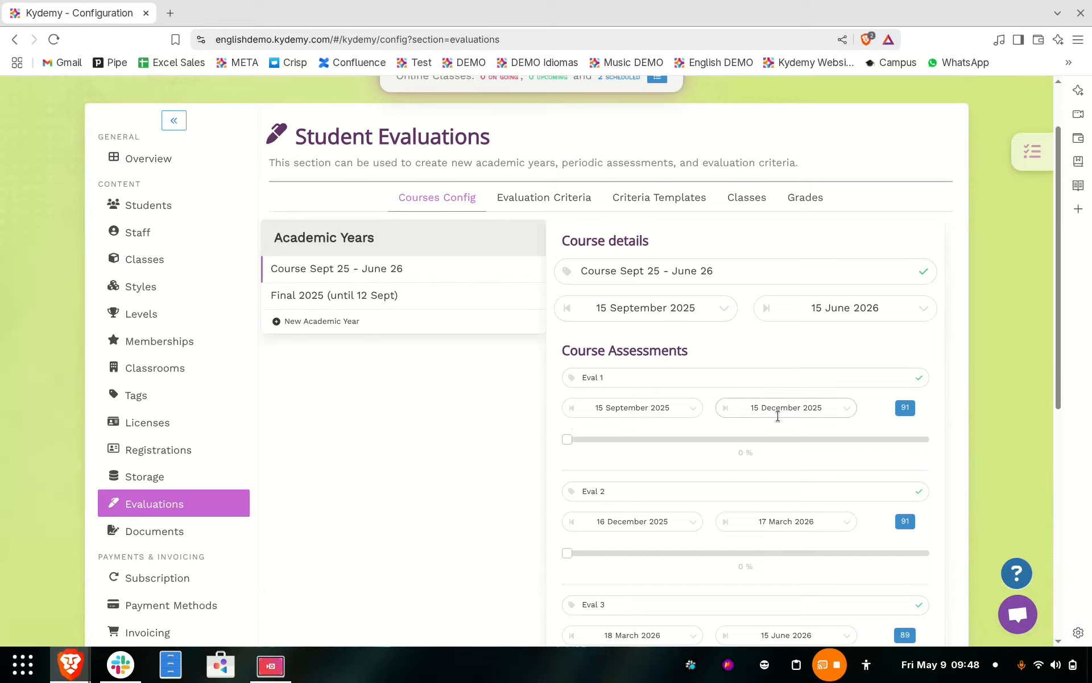
scroll(736, 408, down, 1)
scroll(736, 408, down, 1)
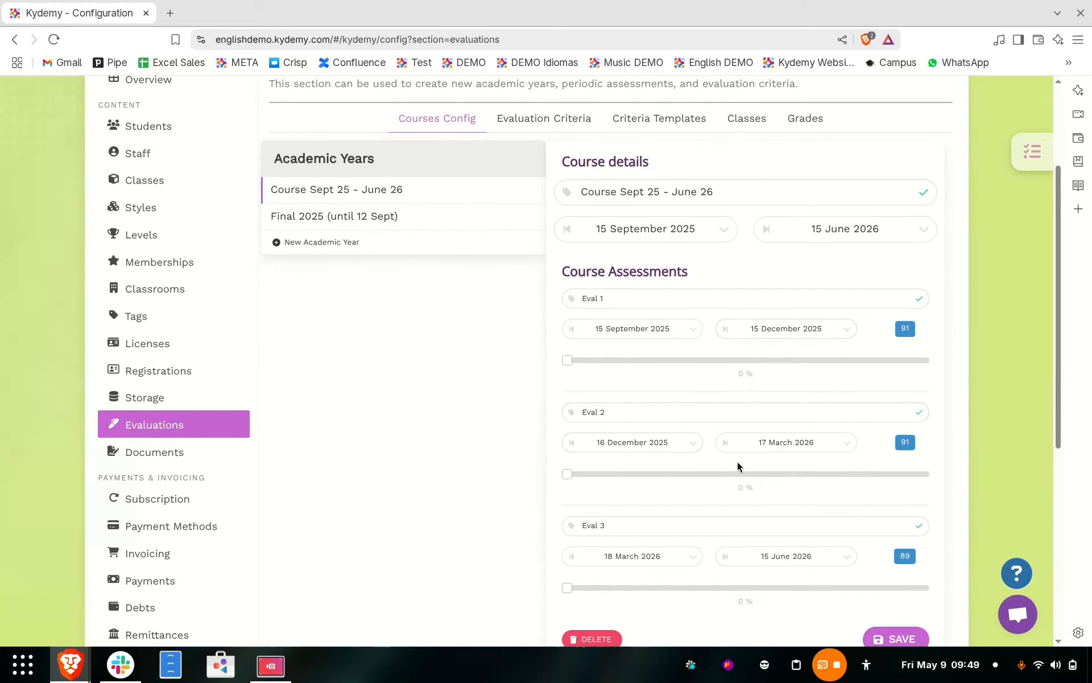
scroll(804, 458, down, 4)
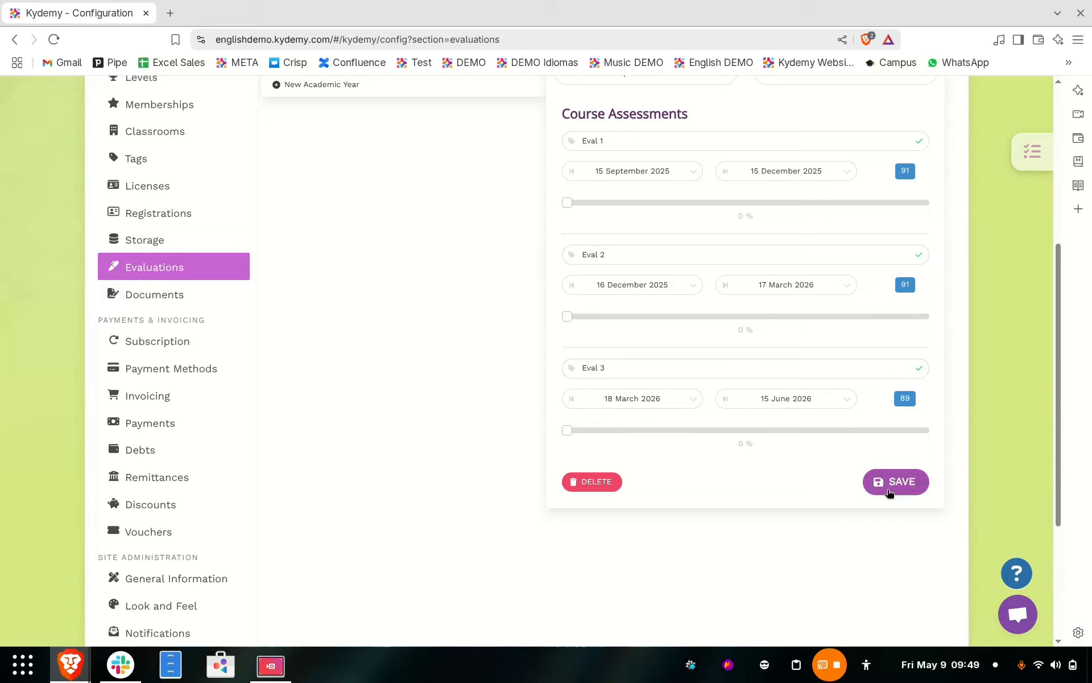
click(891, 484)
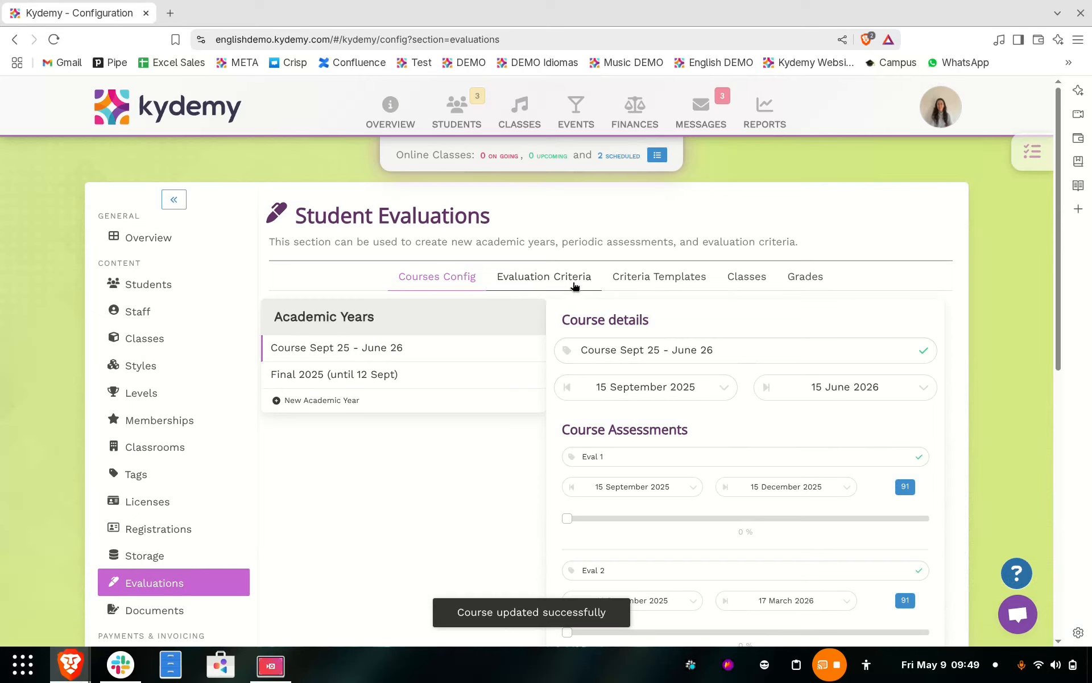
Step: Review the existing evaluation criteria and open a blank form for a new grading criterion
click(555, 285)
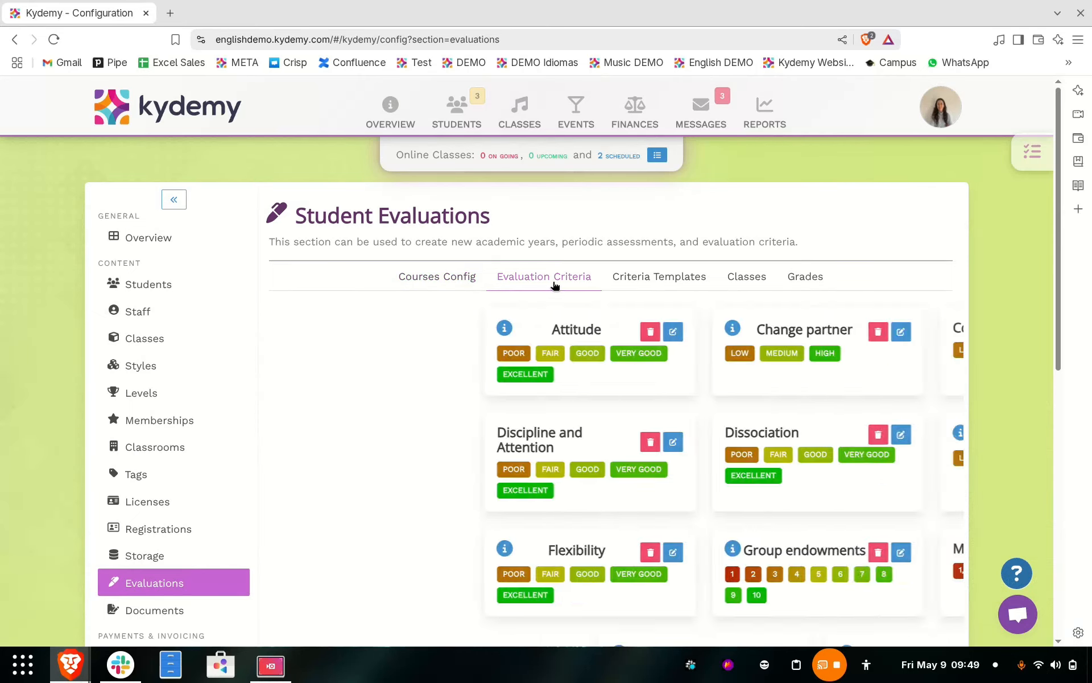
scroll(554, 285, down, 1)
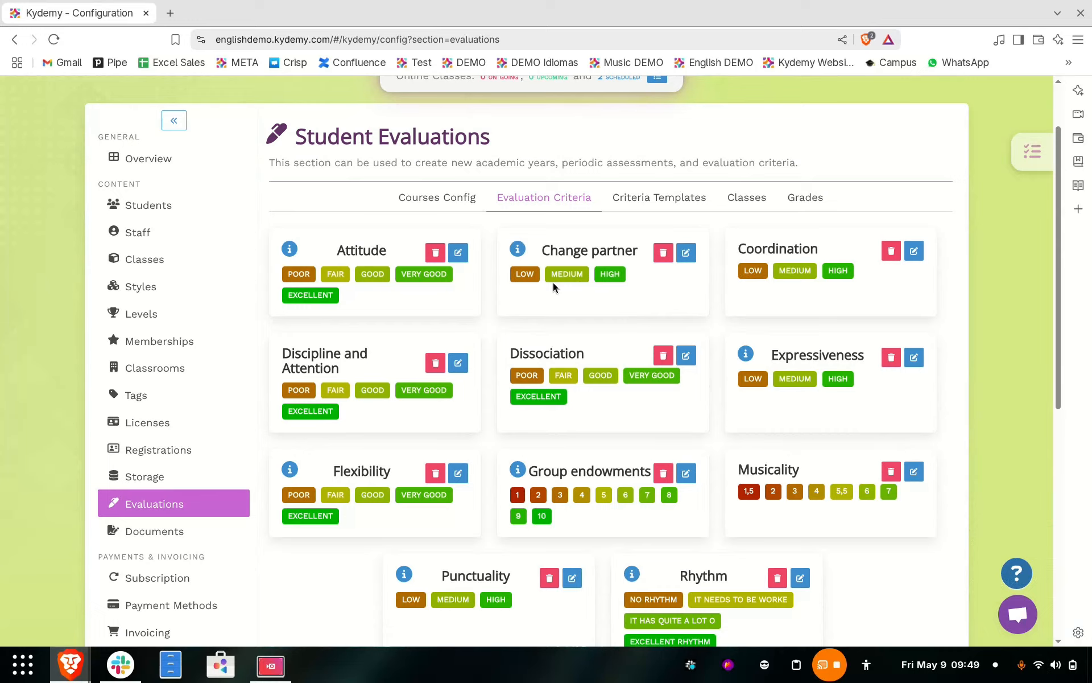
scroll(553, 282, down, 1)
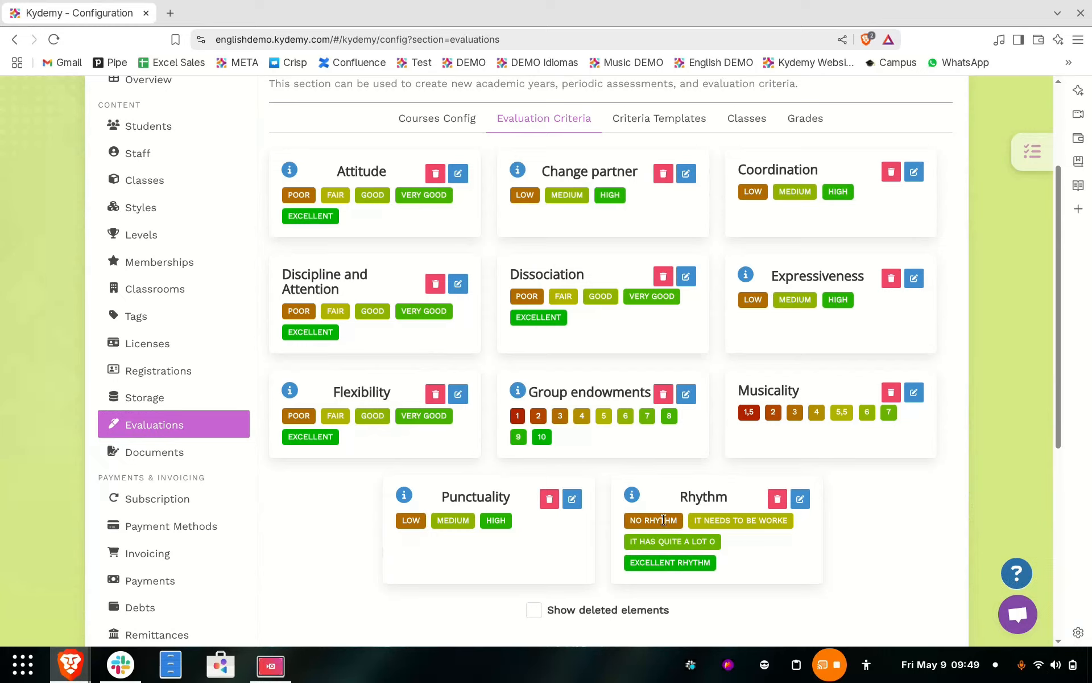
scroll(663, 520, down, 3)
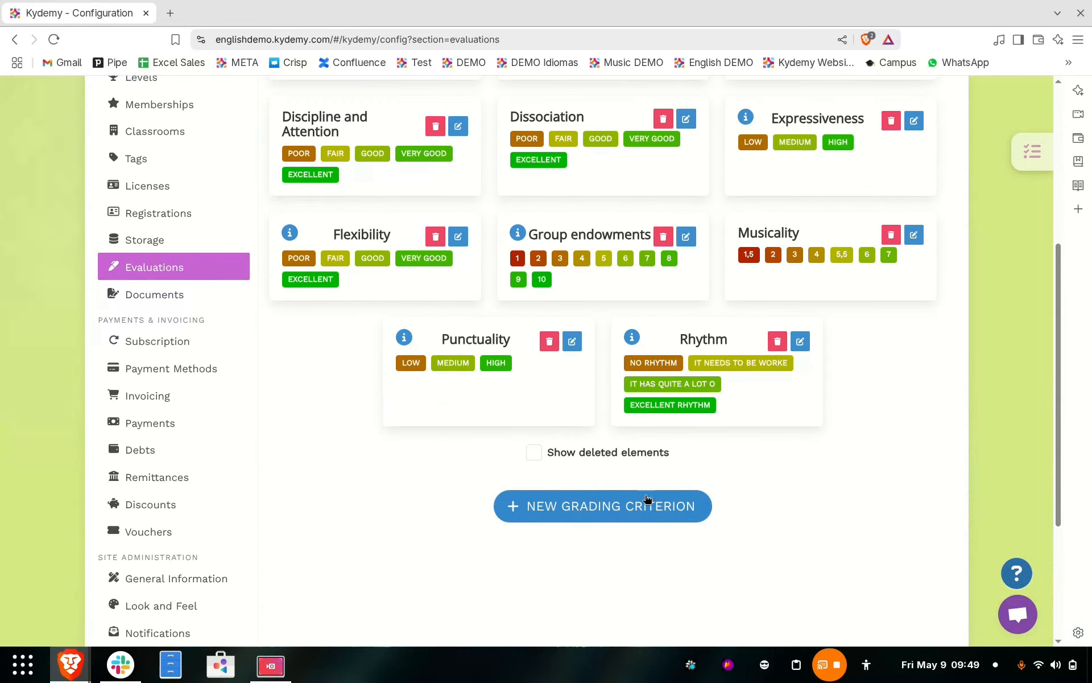
click(622, 501)
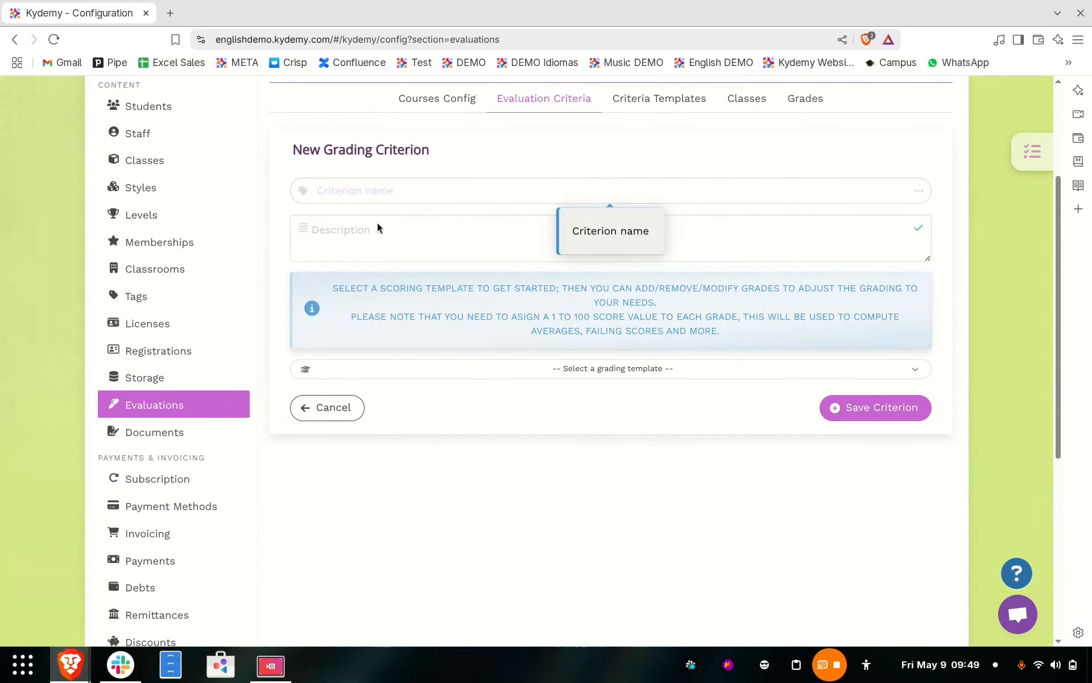
Step: Apply the 3 Scores grading template to the new criterion and try to save it without a name
click(385, 242)
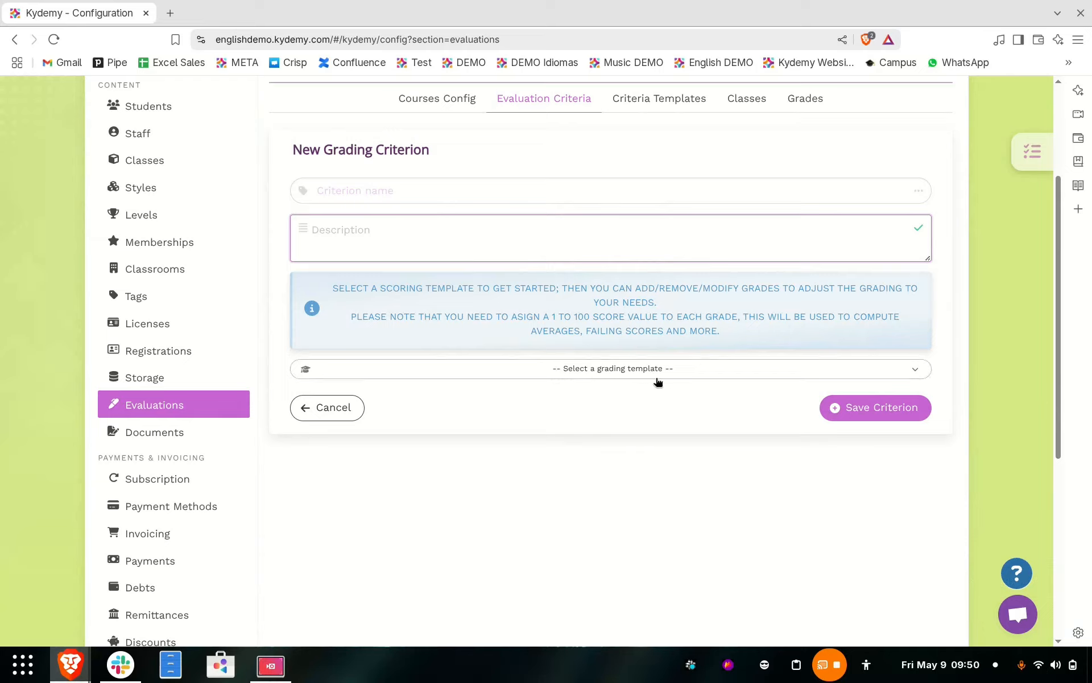
click(628, 379)
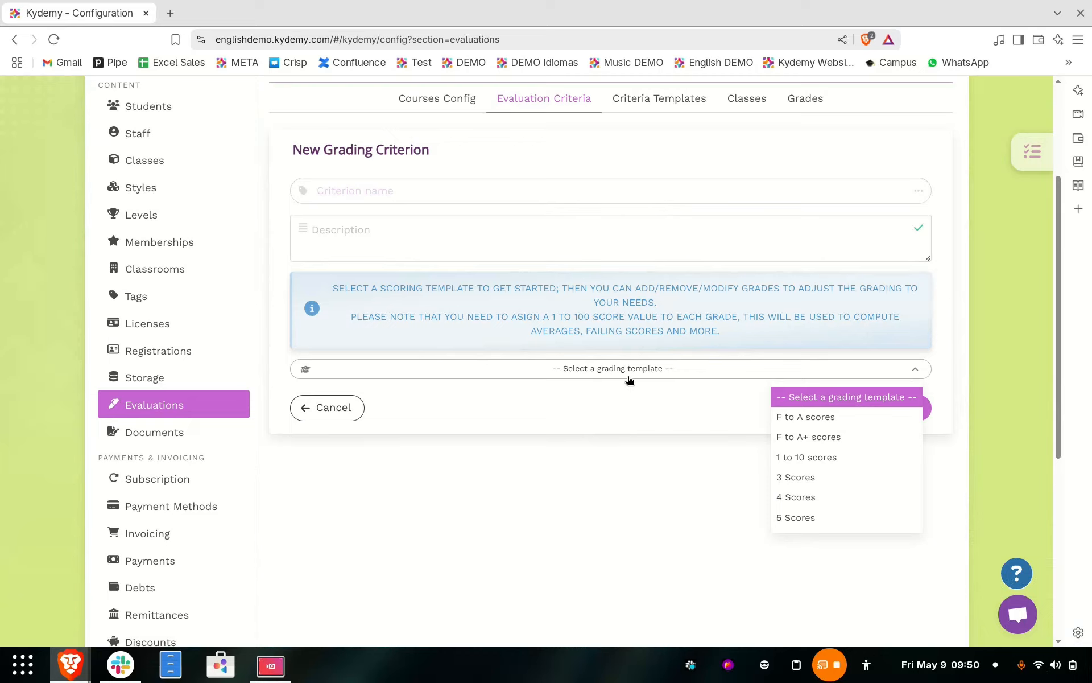
click(804, 476)
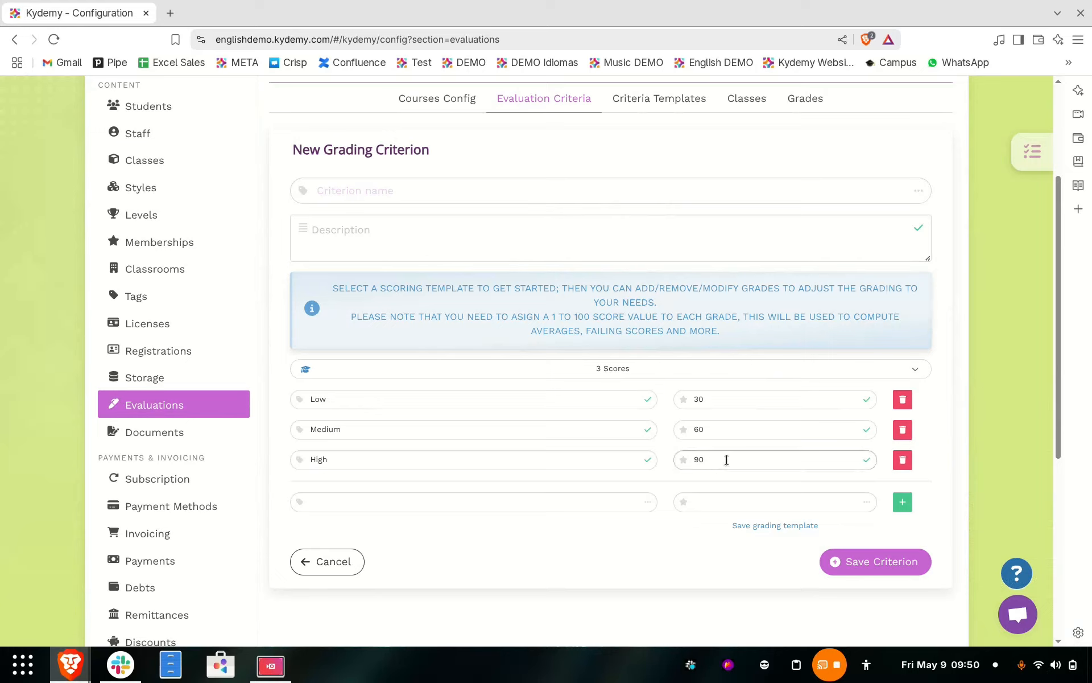
scroll(727, 459, down, 1)
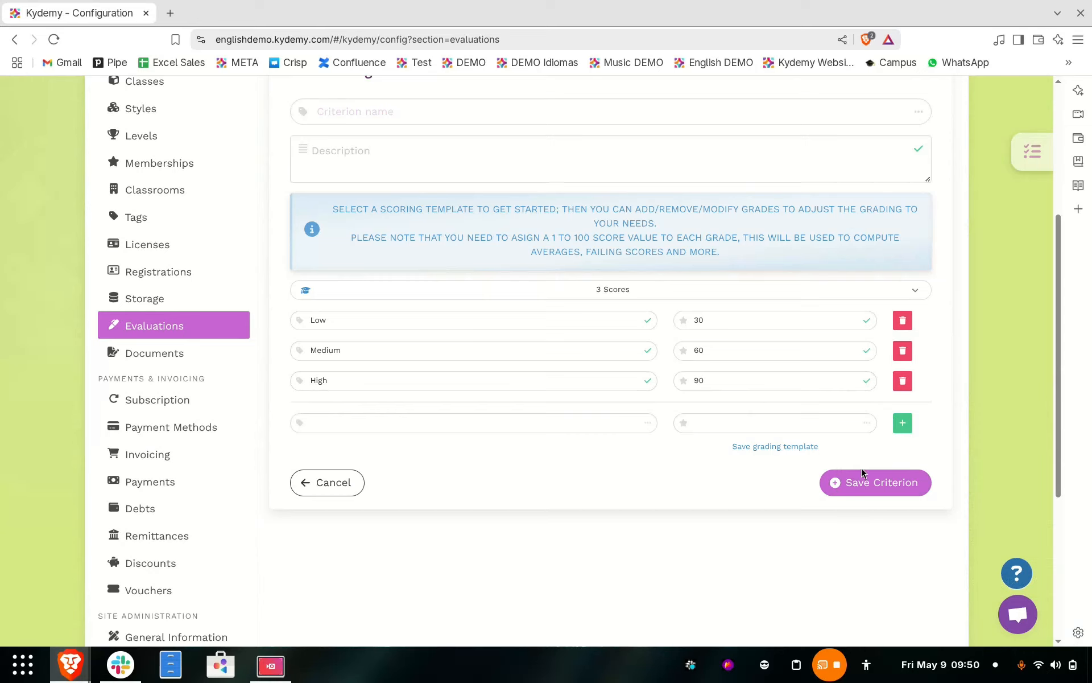
click(853, 483)
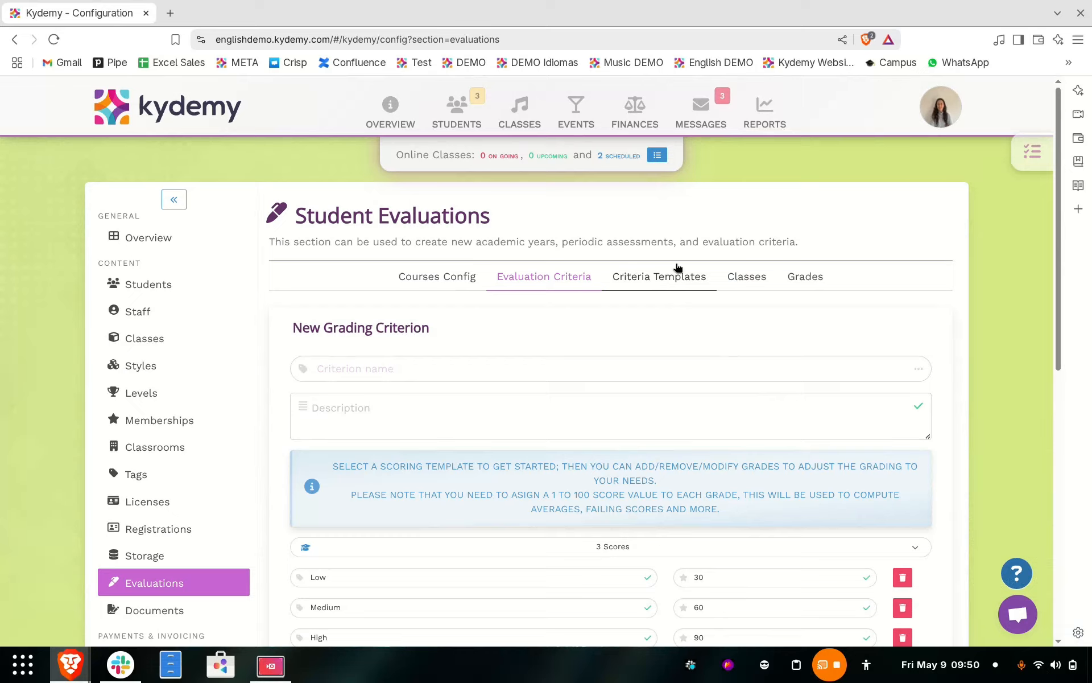
Step: Add Attitude to the Latinos & Salsa criteria template, take it back out and save the template
click(659, 284)
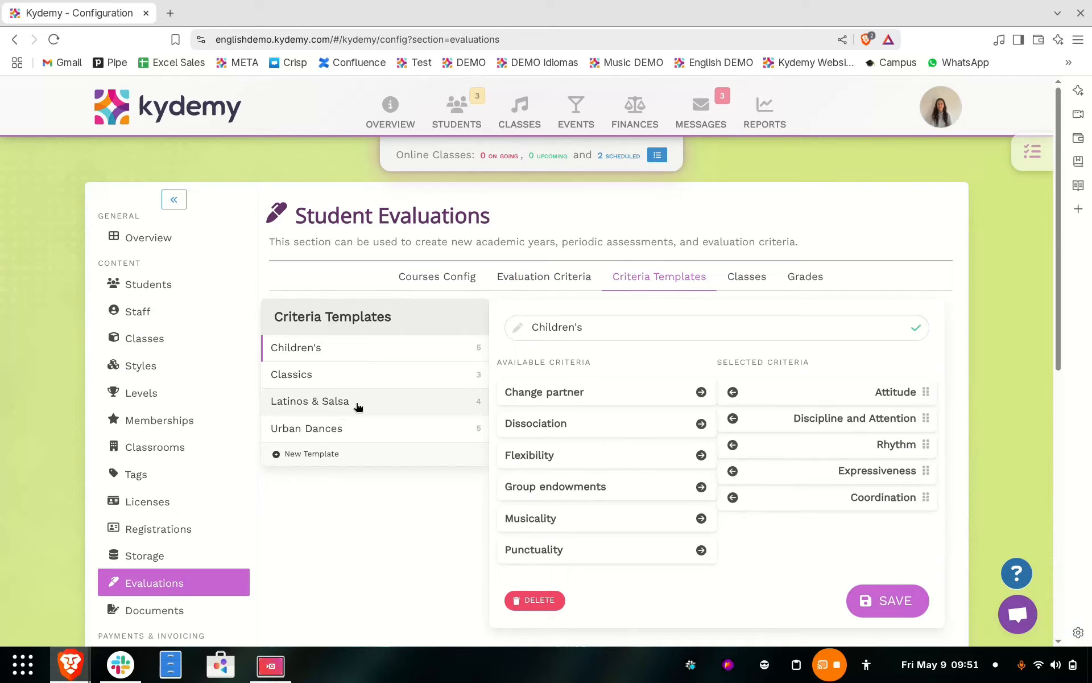
click(385, 409)
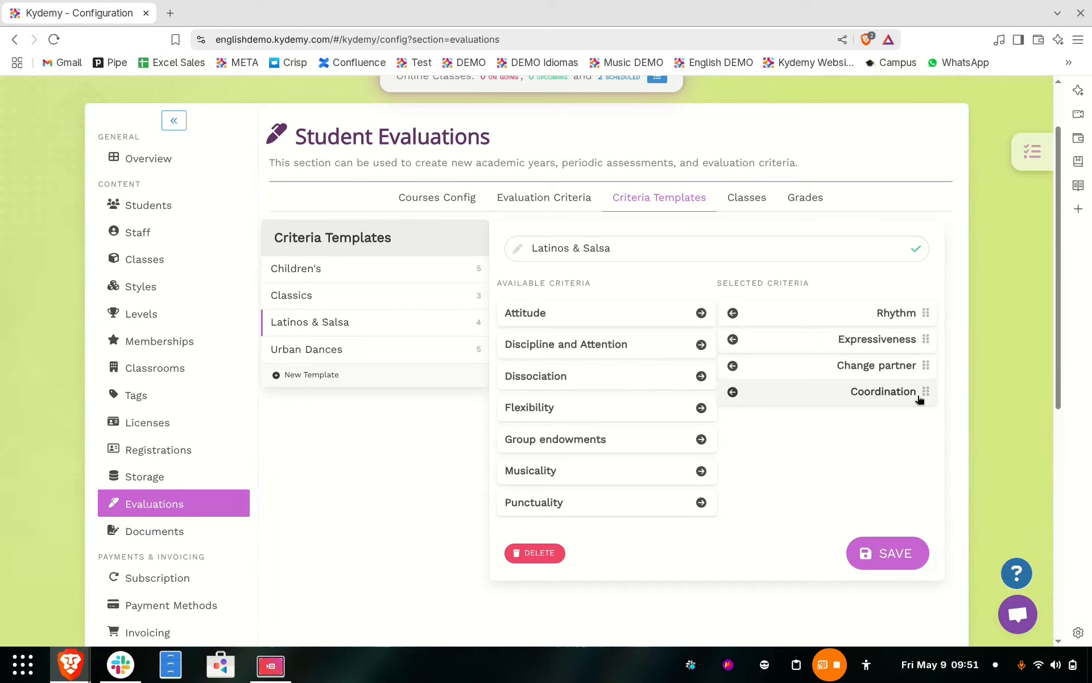
click(701, 314)
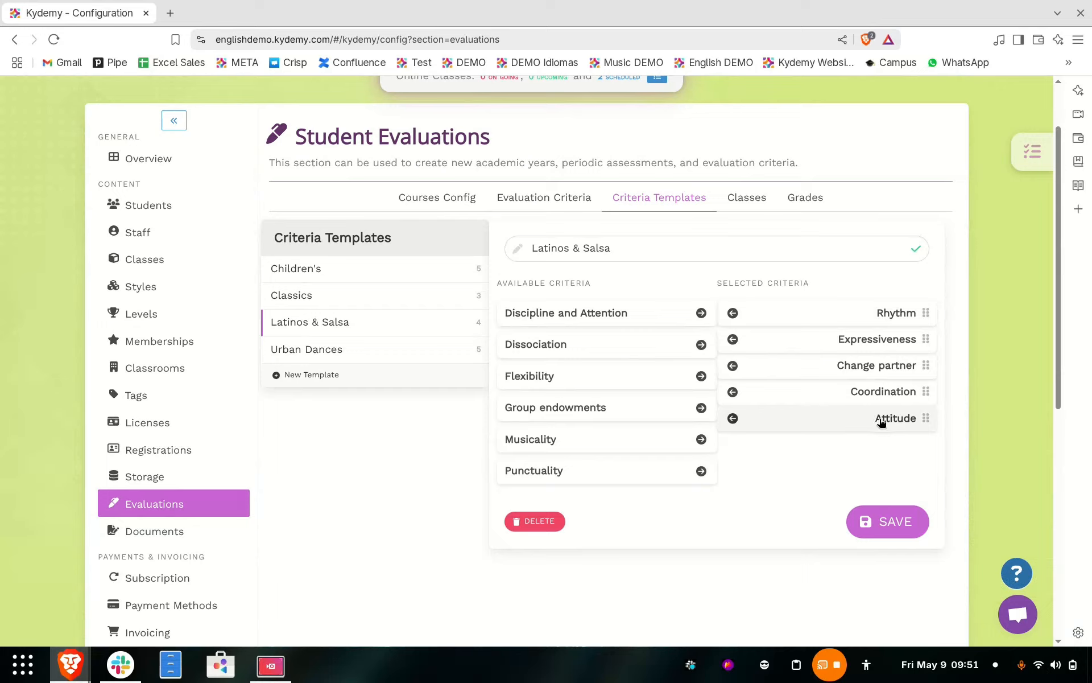
click(733, 418)
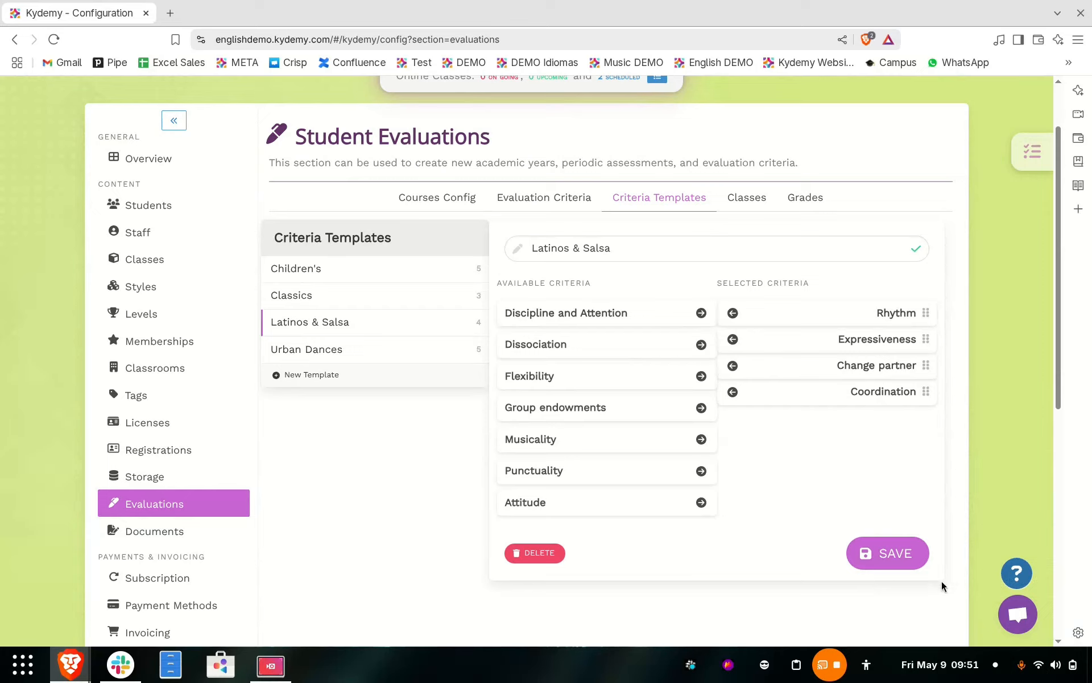
click(868, 537)
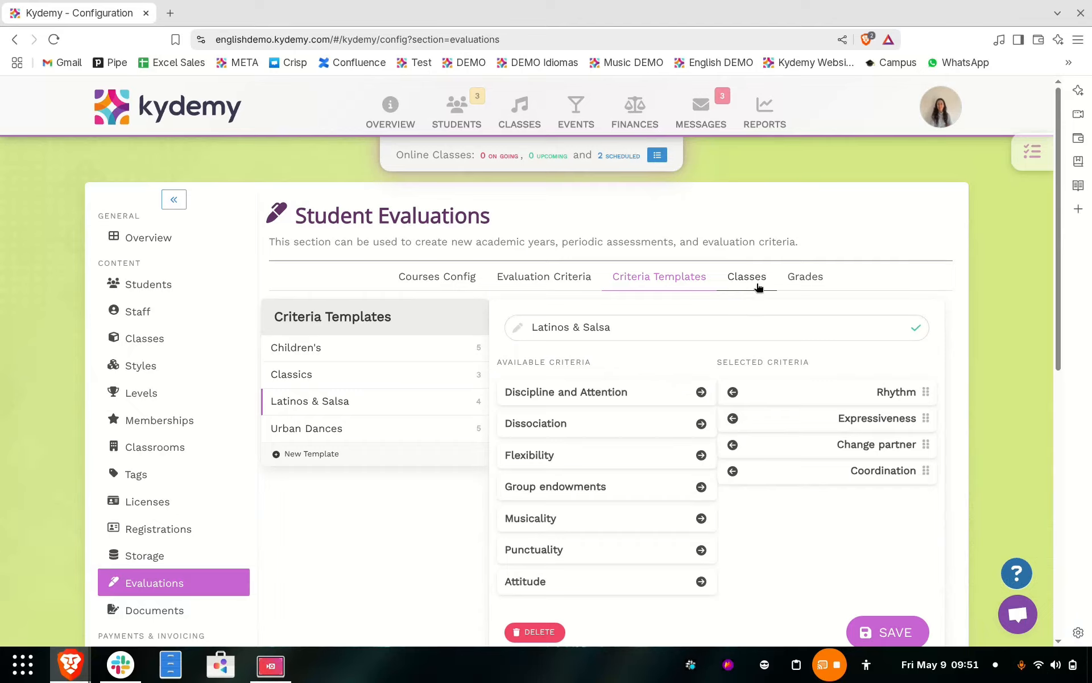
Step: Assign the Latinos & Salsa template to Adult Salsa Class and the first Bachata Expert class for the Single Assessment
click(757, 284)
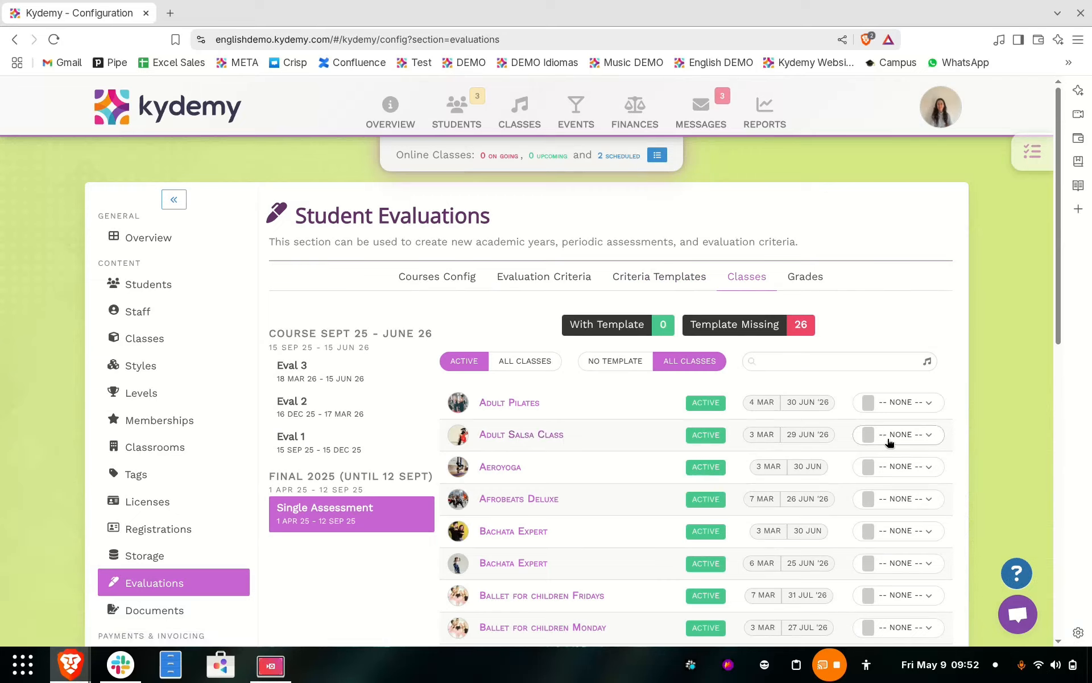
click(896, 435)
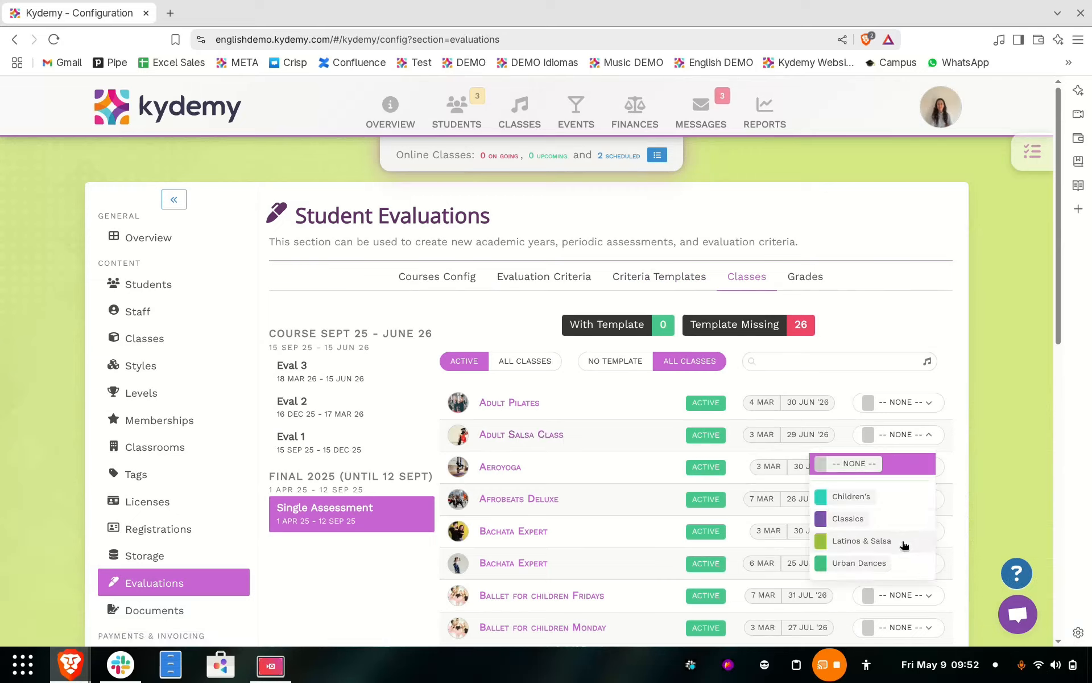
click(904, 543)
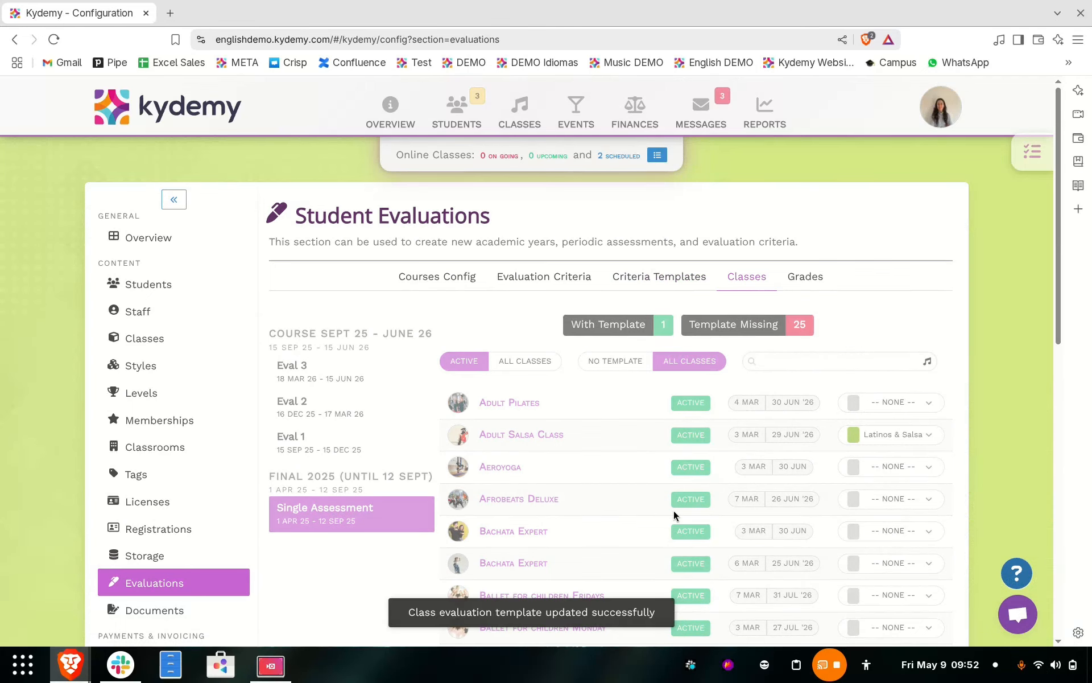
click(892, 535)
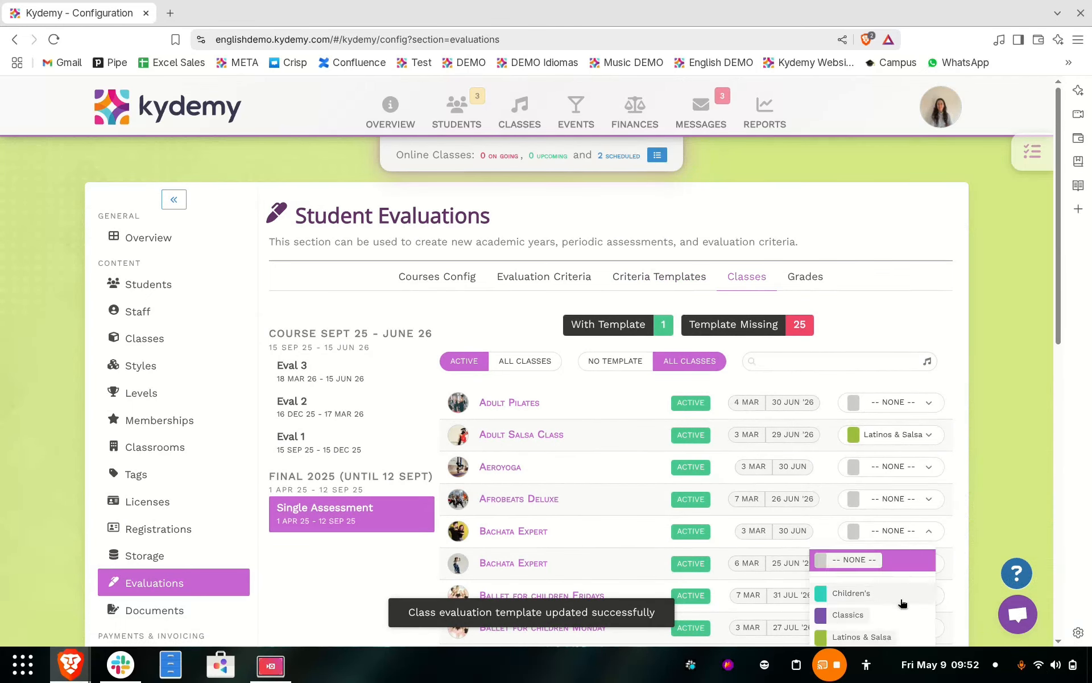
click(897, 635)
Step: Assign the Children's template to the Ballet for children Fridays class
scroll(609, 487, down, 1)
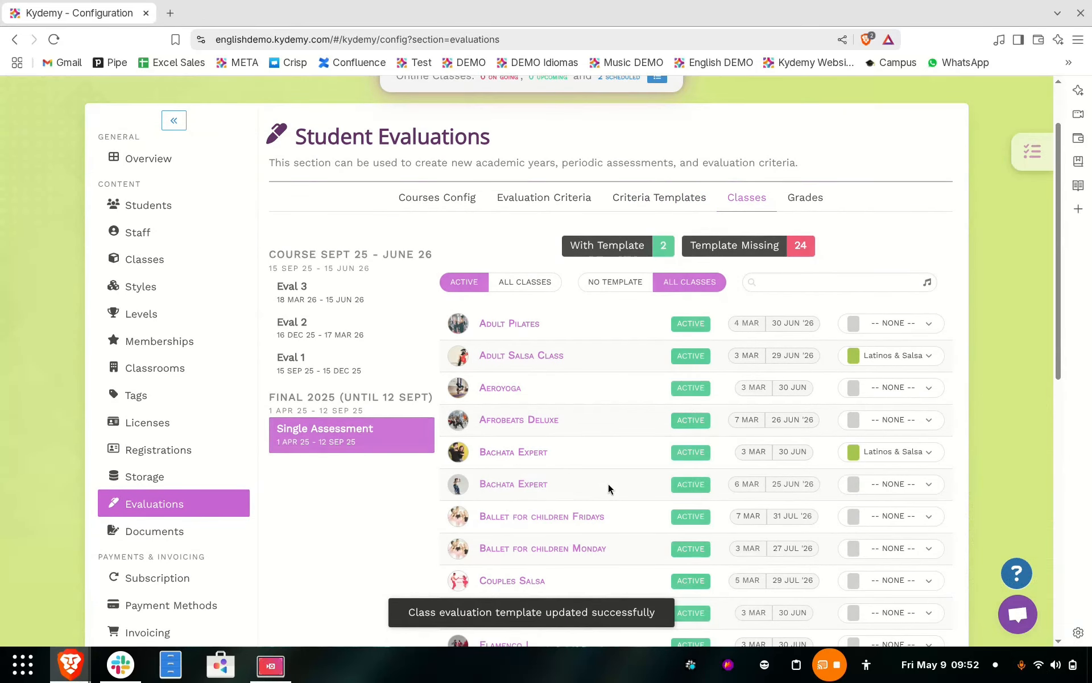
click(860, 515)
scroll(870, 536, down, 1)
click(858, 577)
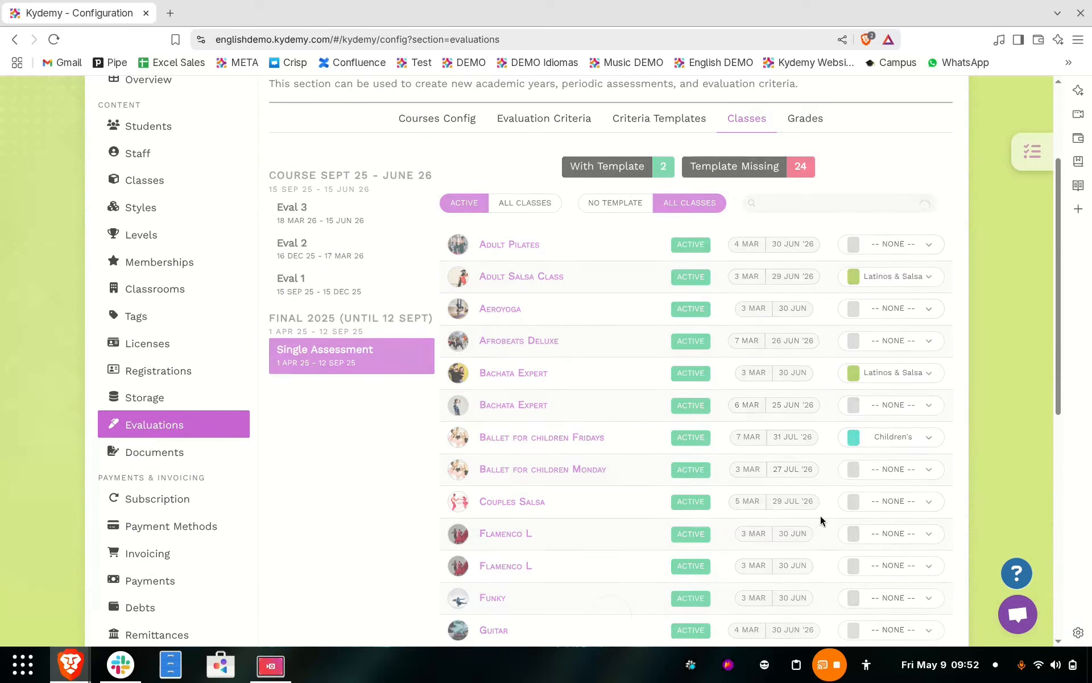
scroll(641, 345, up, 1)
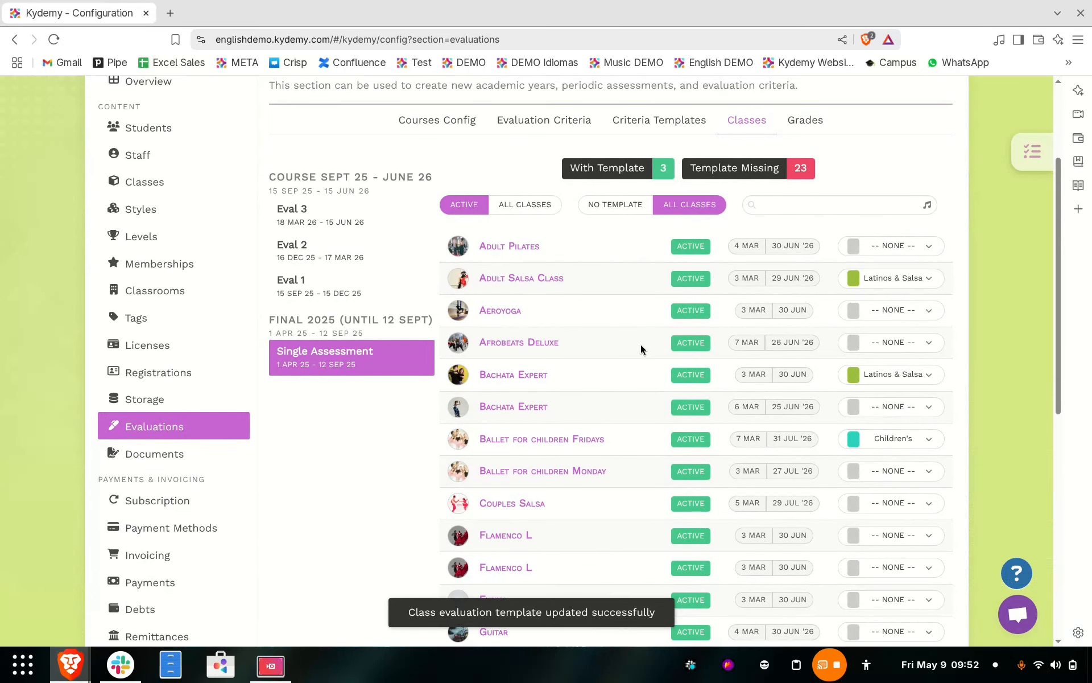
scroll(641, 349, up, 1)
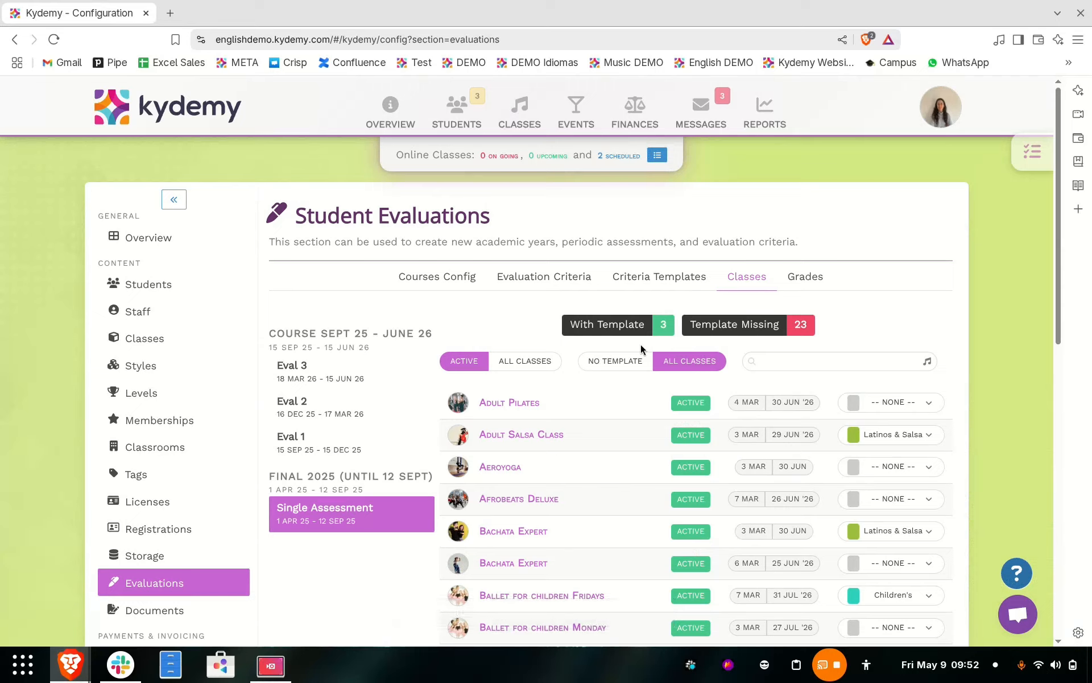